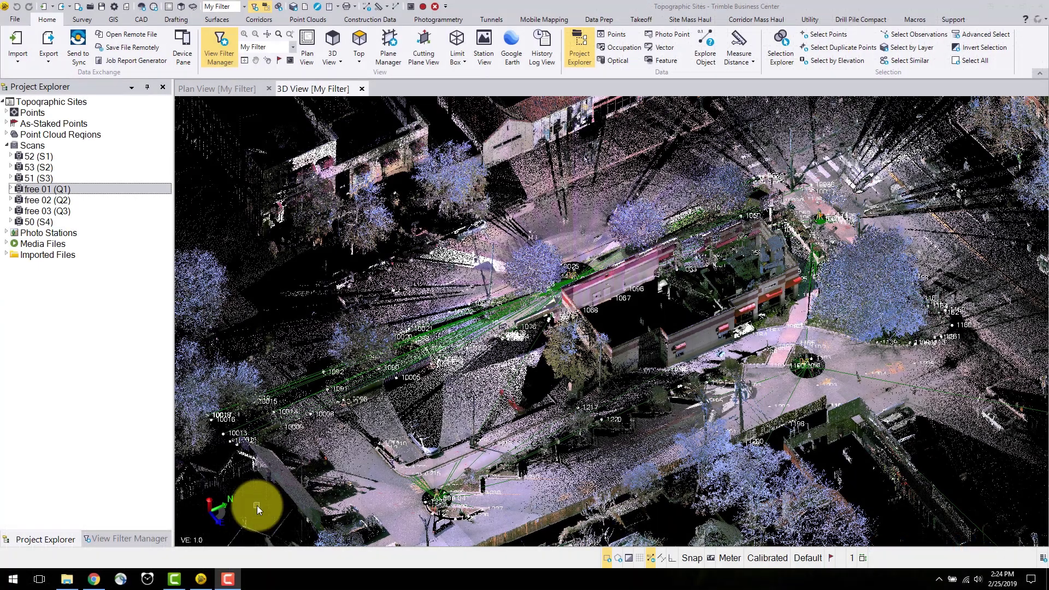
Step: Deselect free 01 (Q1) so the selection count drops to 0
{"action": "left_click", "coordinate": [258, 508]}
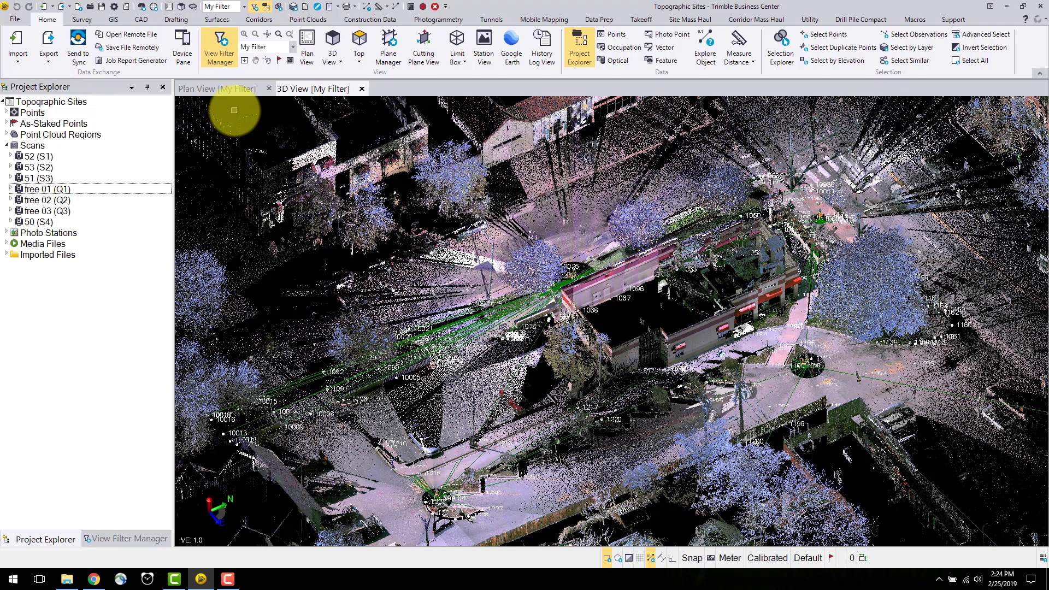
{"action": "left_click", "coordinate": [115, 7]}
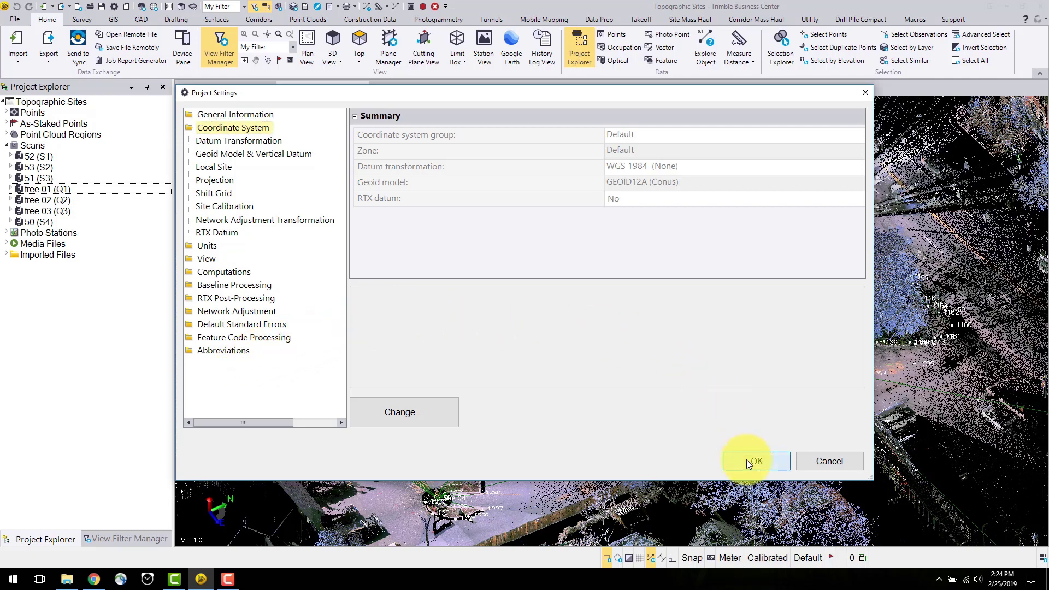
{"action": "left_click", "coordinate": [746, 459]}
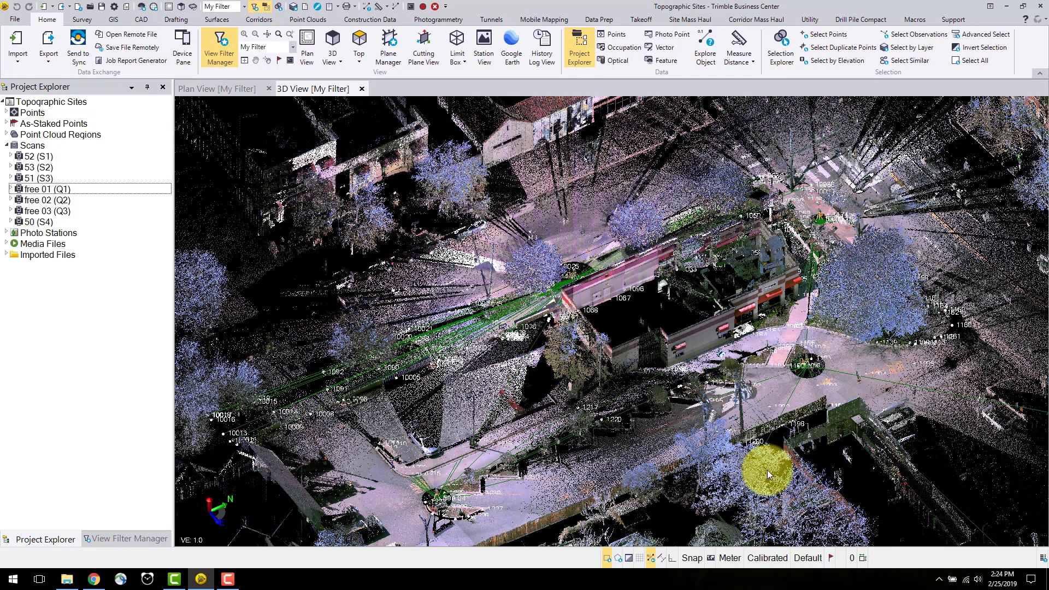
Step: Show the flagged objects list, select free station 01 (Q1), and switch to Plan View
{"action": "left_click", "coordinate": [830, 556]}
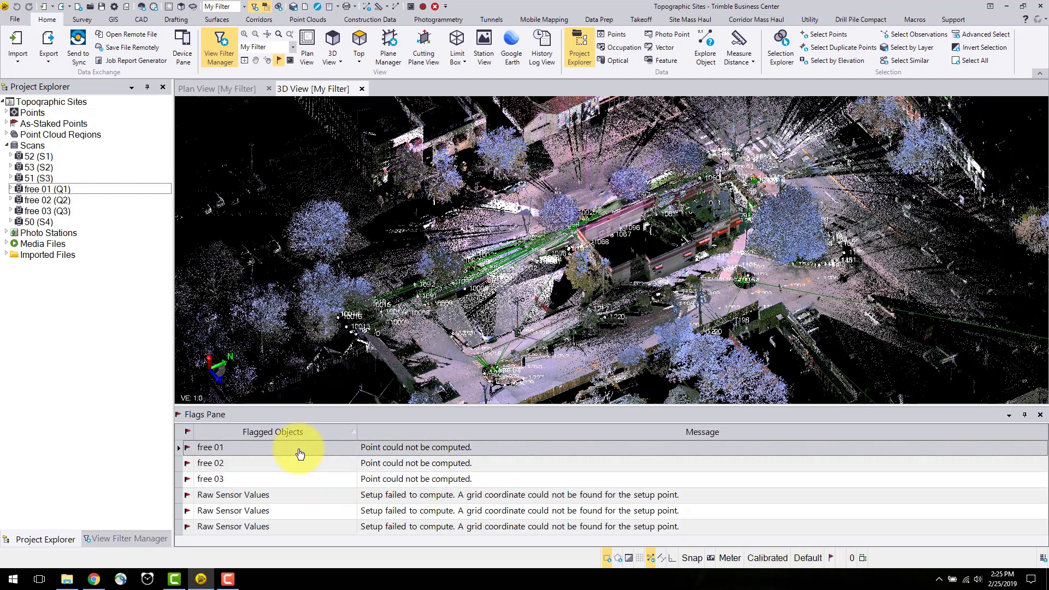
{"action": "left_click", "coordinate": [48, 188]}
{"action": "left_click", "coordinate": [210, 89]}
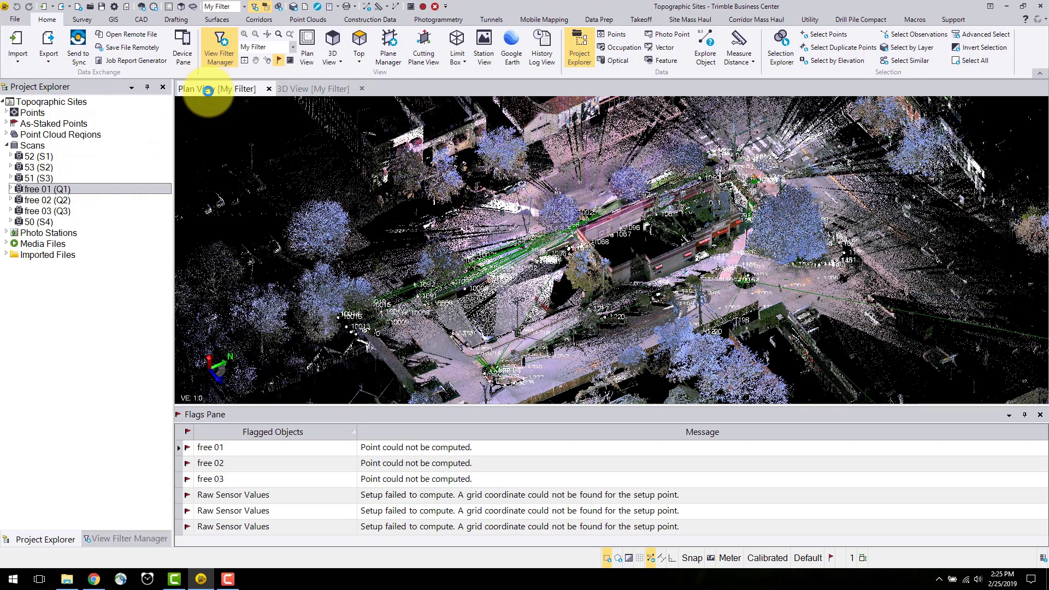
Step: Zoom and pan the plan view across the site, then close the flags list
{"action": "scroll", "coordinate": [543, 342], "scroll_direction": "down", "scroll_amount": 8}
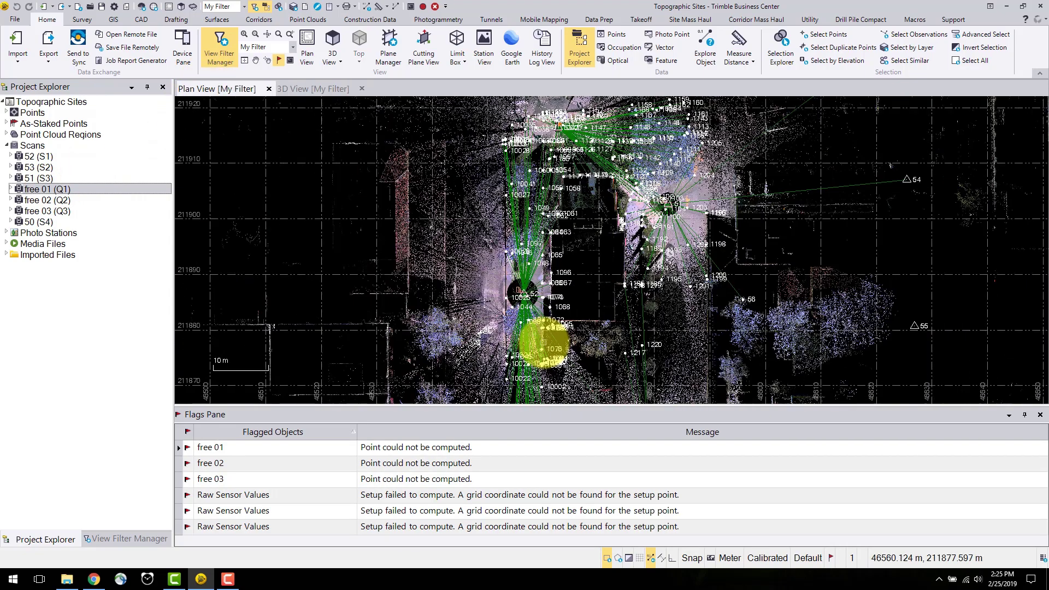
{"action": "middle_click_drag", "start_coordinate": [656, 304], "coordinate": [496, 171]}
{"action": "scroll", "coordinate": [501, 228], "scroll_direction": "down", "scroll_amount": 3}
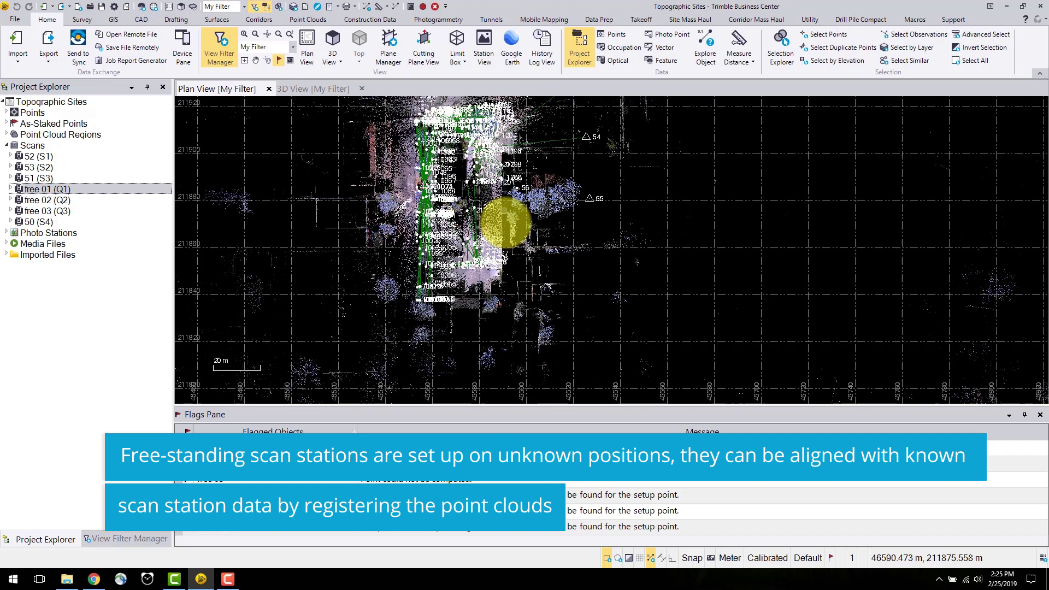
{"action": "middle_click_drag", "start_coordinate": [769, 286], "coordinate": [637, 286]}
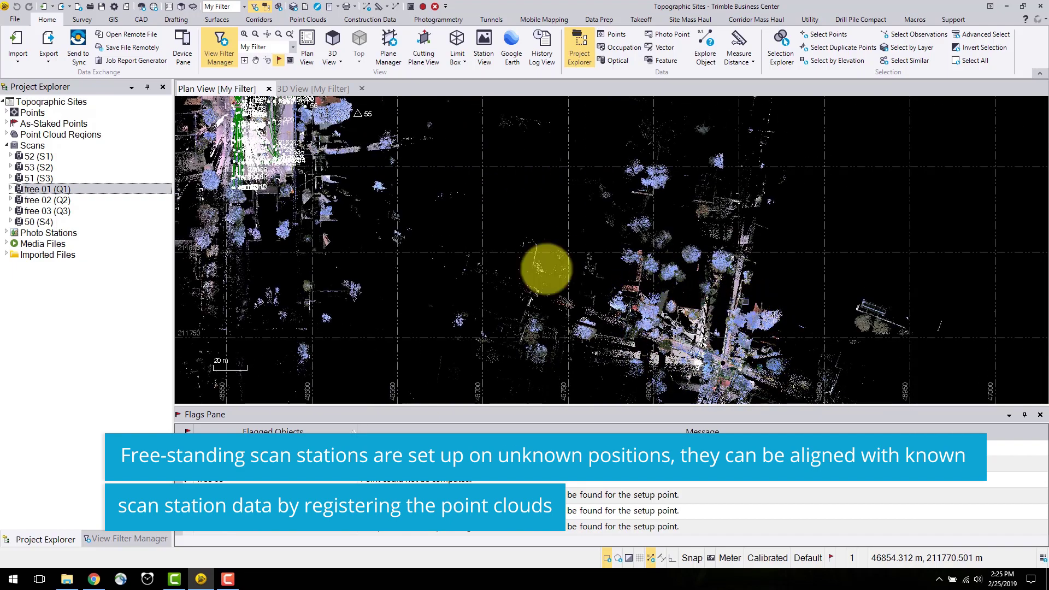
{"action": "middle_click_drag", "start_coordinate": [435, 215], "coordinate": [597, 367]}
{"action": "scroll", "coordinate": [419, 250], "scroll_direction": "up", "scroll_amount": 2}
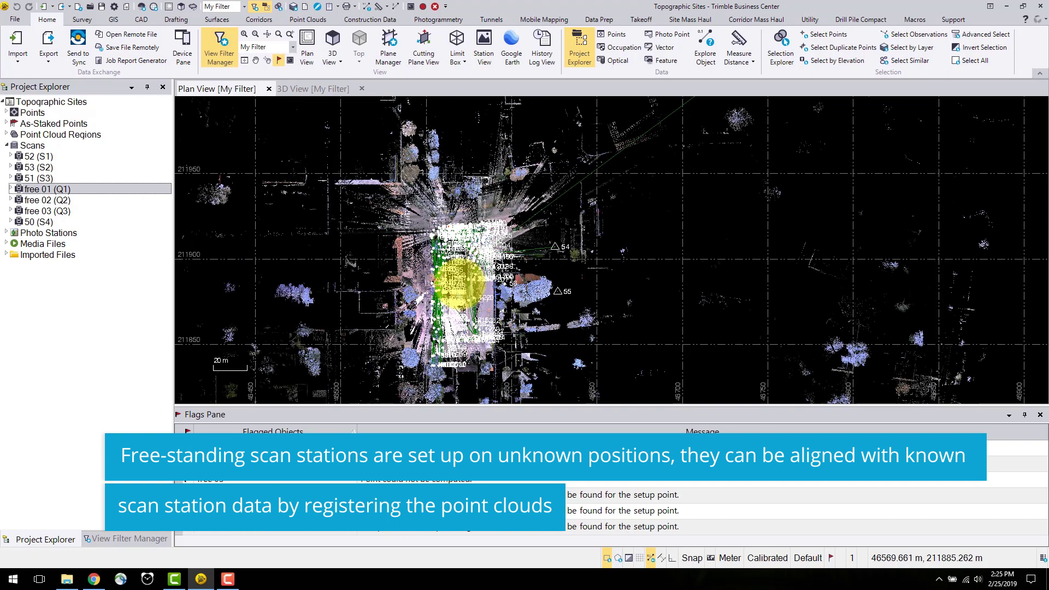
{"action": "scroll", "coordinate": [459, 283], "scroll_direction": "up", "scroll_amount": 3}
{"action": "scroll", "coordinate": [458, 283], "scroll_direction": "down", "scroll_amount": 1}
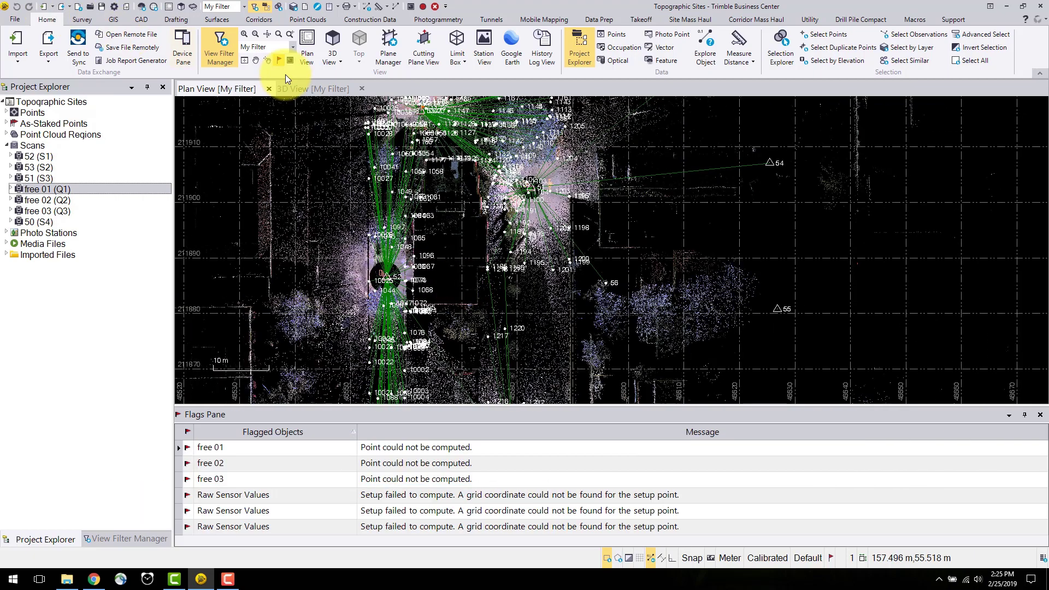
{"action": "left_click", "coordinate": [1040, 415]}
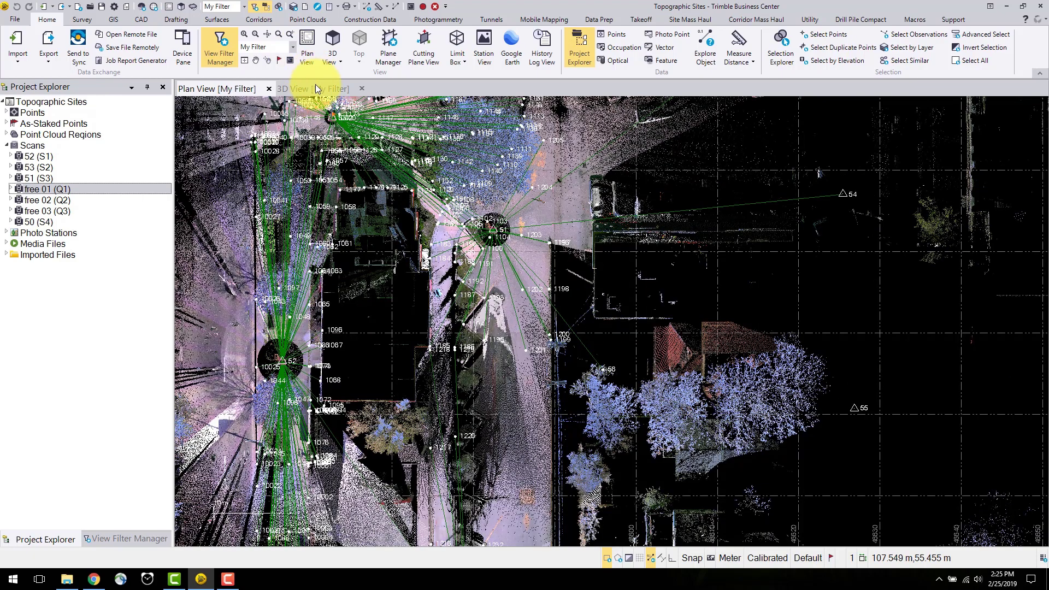
Step: Return to the 3D view and open the Optical spreadsheet of total station observations
{"action": "left_click", "coordinate": [315, 87]}
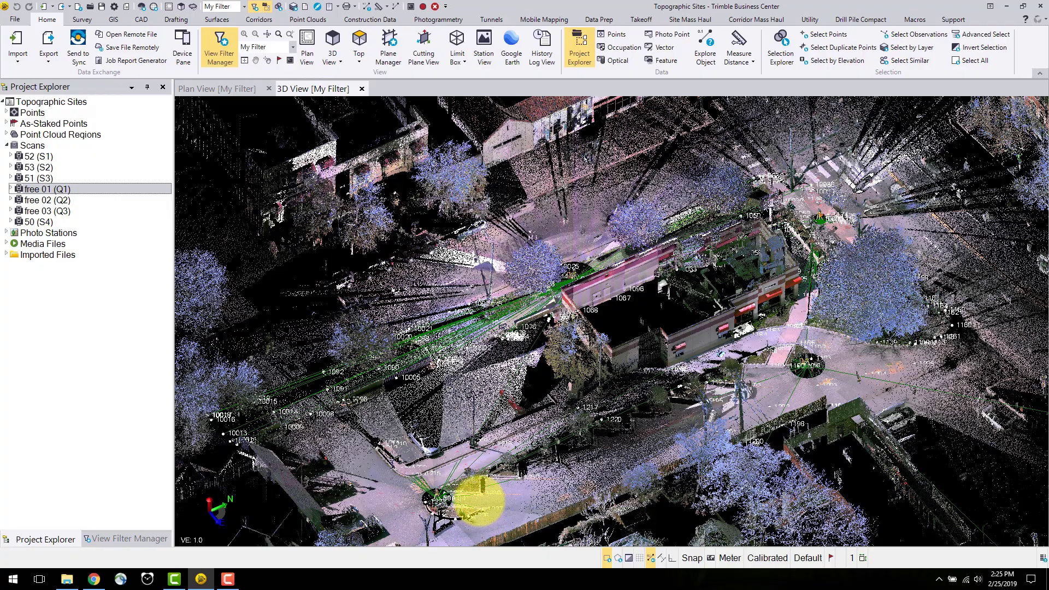
{"action": "middle_click_drag", "start_coordinate": [468, 491], "coordinate": [443, 473]}
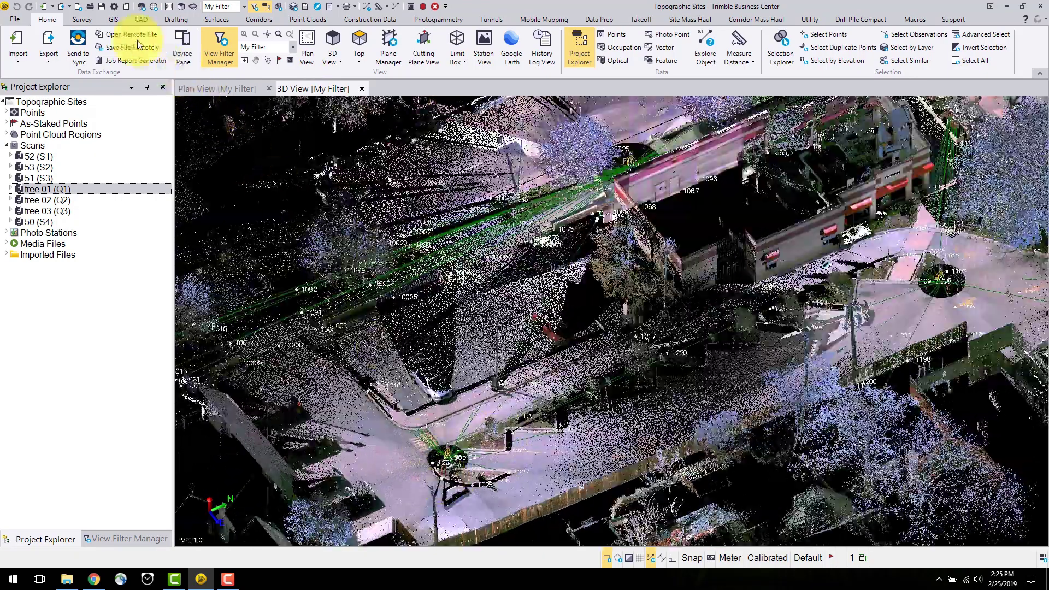
{"action": "left_click", "coordinate": [80, 20]}
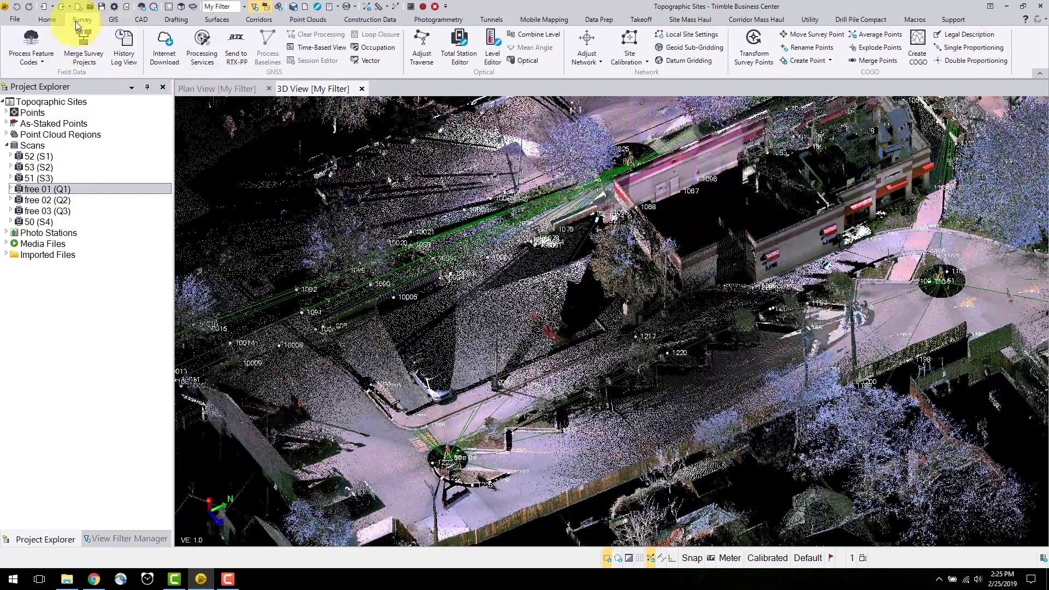
{"action": "left_click", "coordinate": [519, 60]}
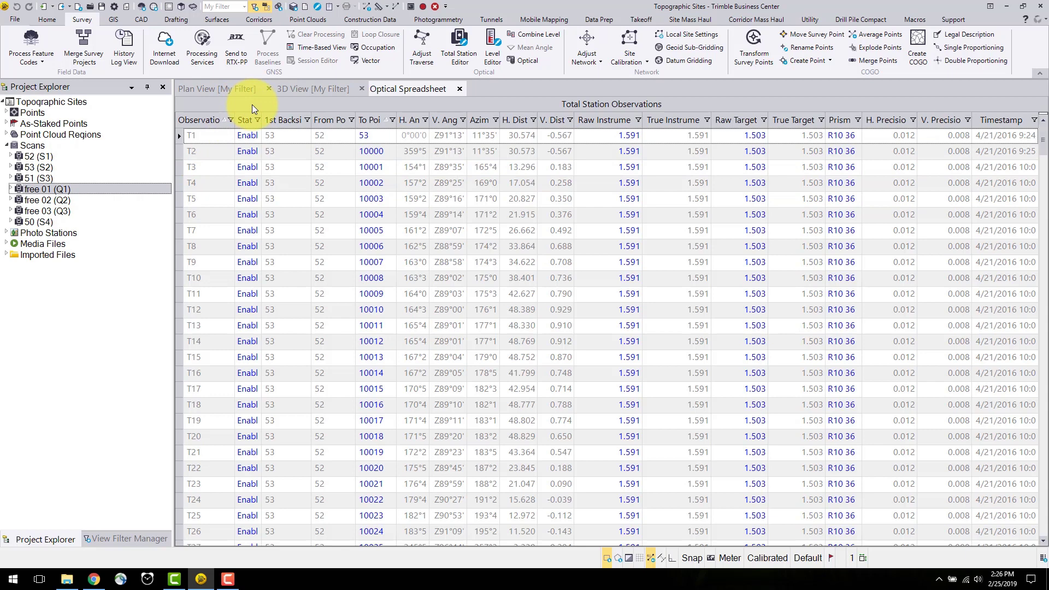
Step: Show the scan station's properties and inspect the details of observation T1
{"action": "left_click", "coordinate": [306, 8]}
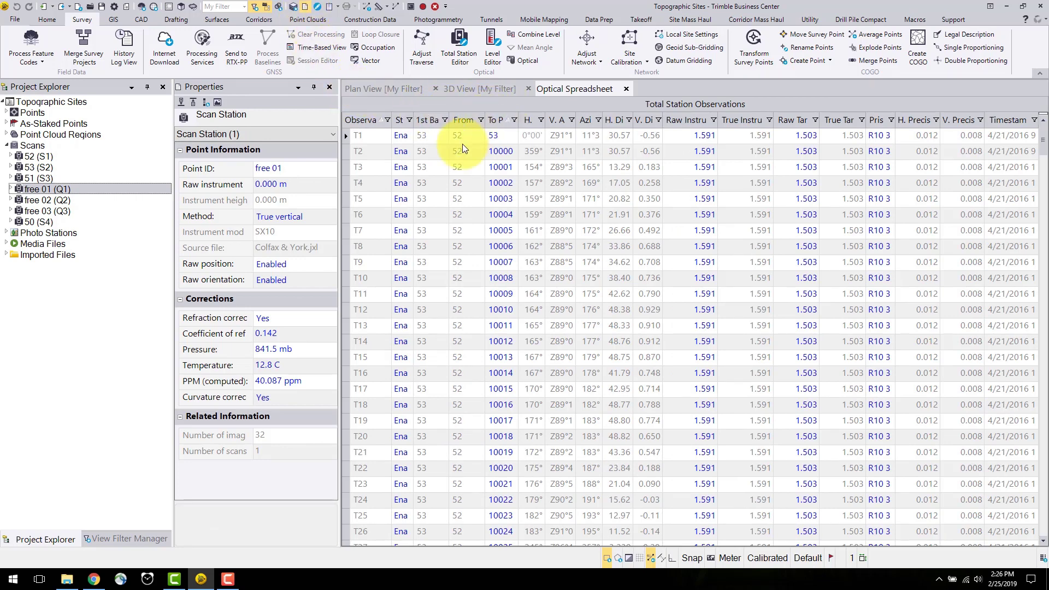
{"action": "left_click", "coordinate": [345, 138]}
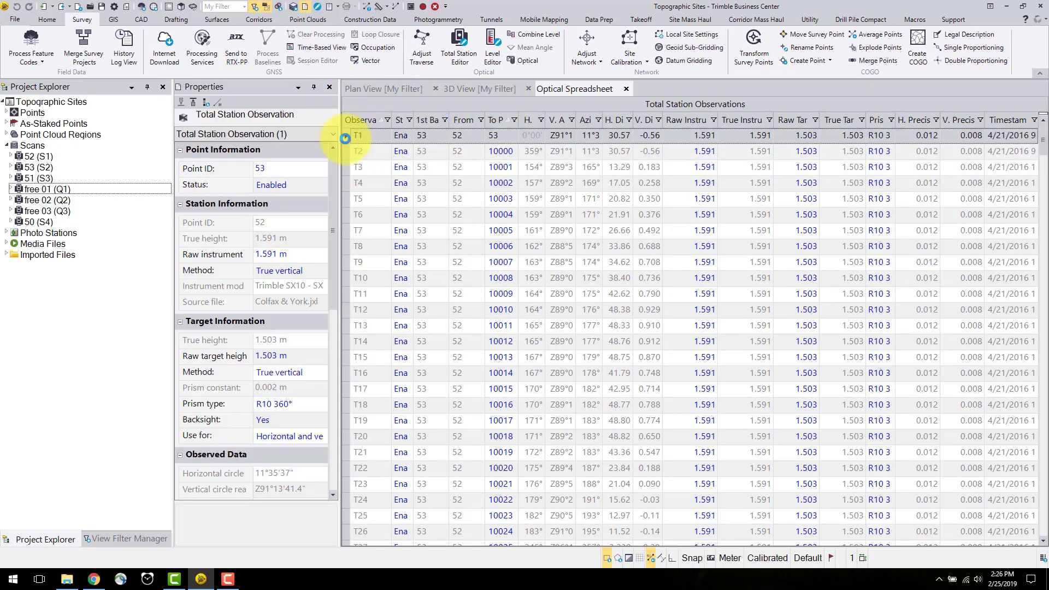
{"action": "left_click", "coordinate": [480, 88]}
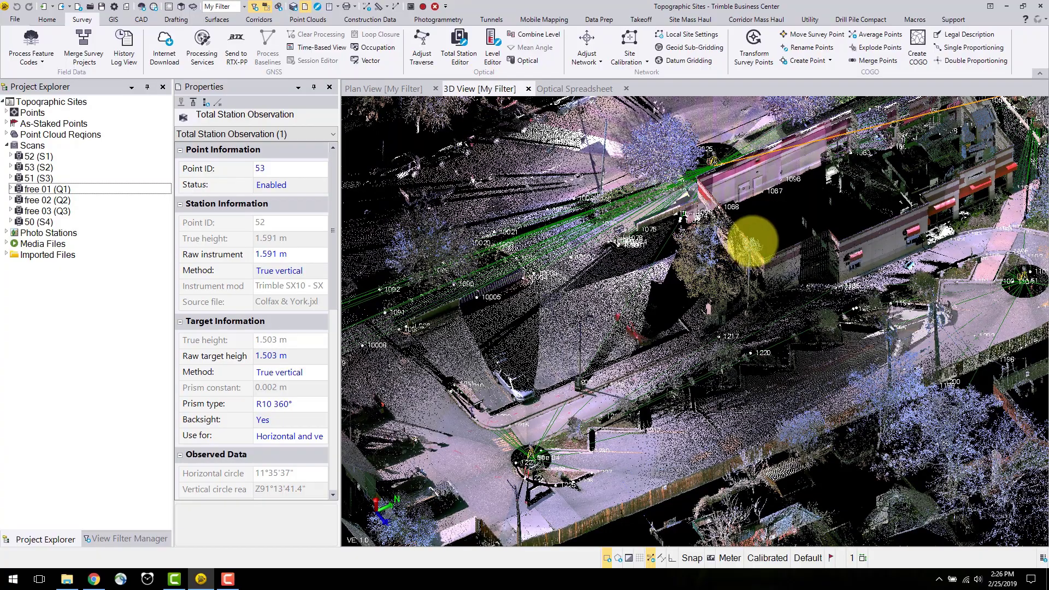
Step: Zoom in on the station in 3D and select observation 50-1208 (T214)
{"action": "left_click_drag", "start_coordinate": [754, 203], "coordinate": [773, 164]}
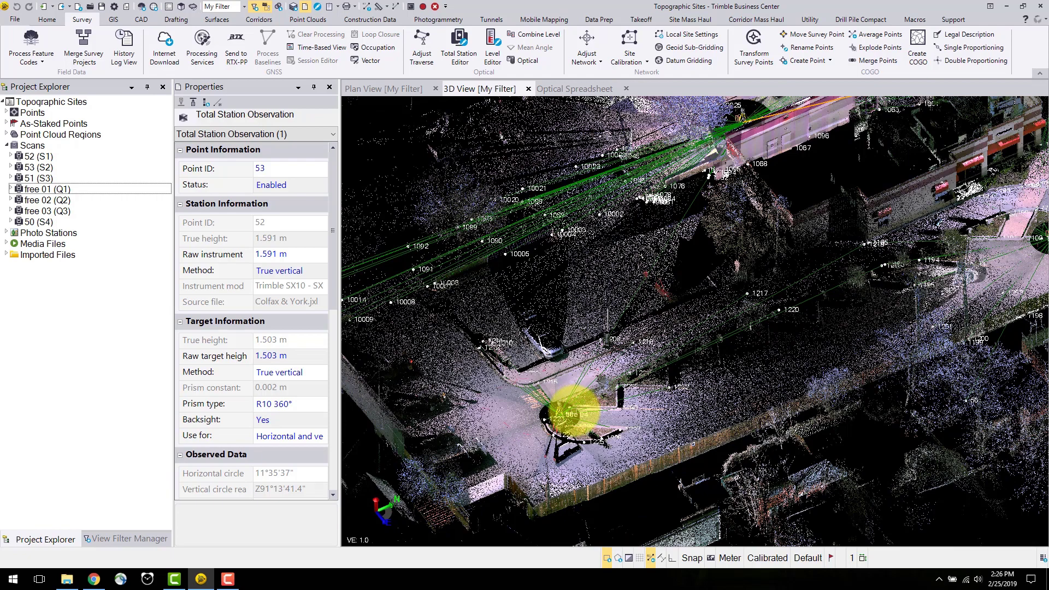
{"action": "scroll", "coordinate": [571, 410], "scroll_direction": "up", "scroll_amount": 2}
{"action": "scroll", "coordinate": [549, 410], "scroll_direction": "up", "scroll_amount": 3}
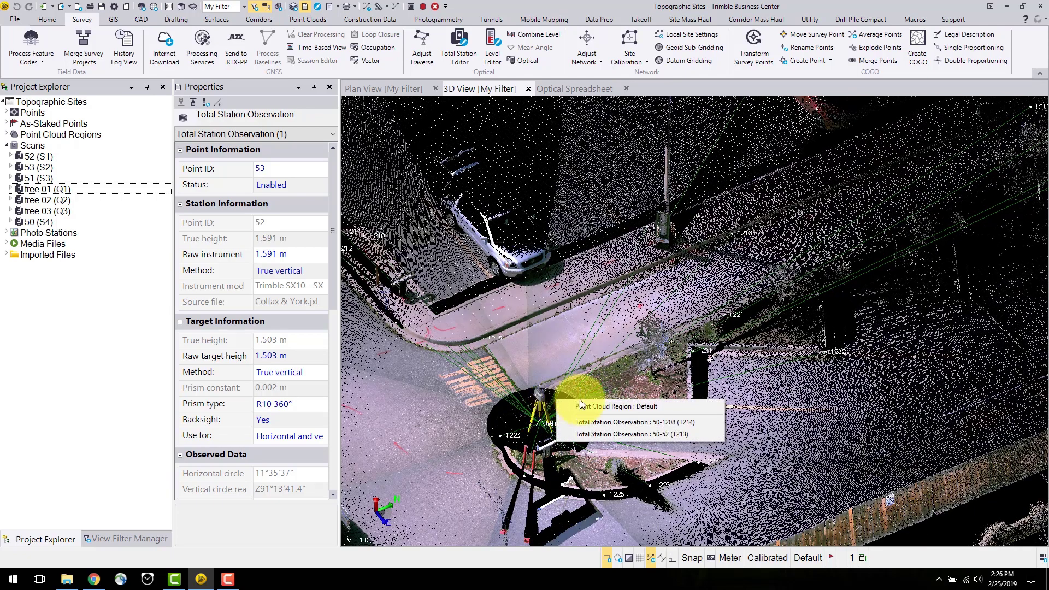
{"action": "left_click", "coordinate": [615, 422]}
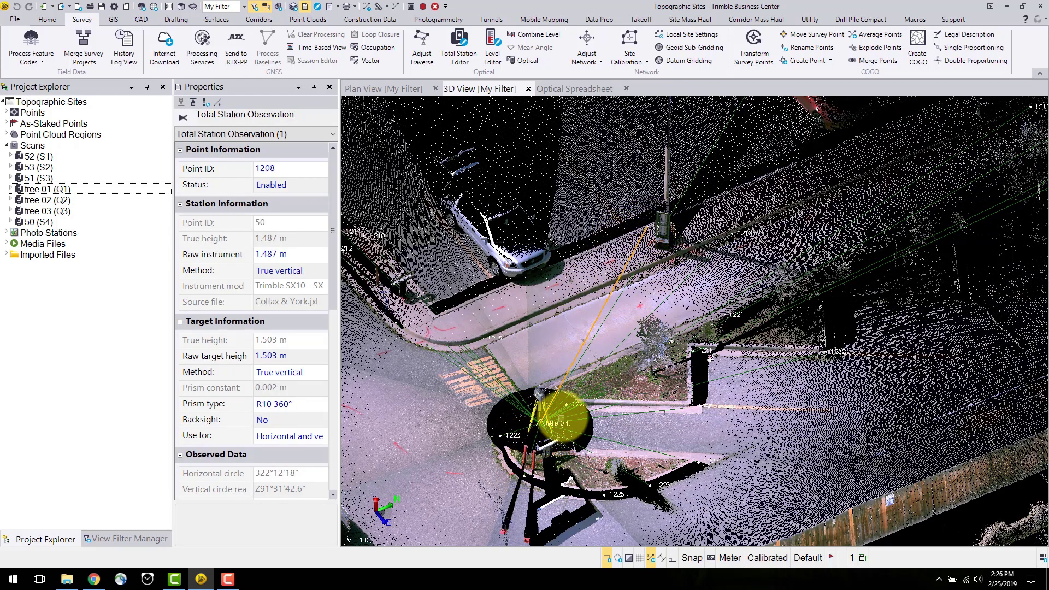
{"action": "middle_click_drag", "start_coordinate": [562, 409], "coordinate": [627, 408]}
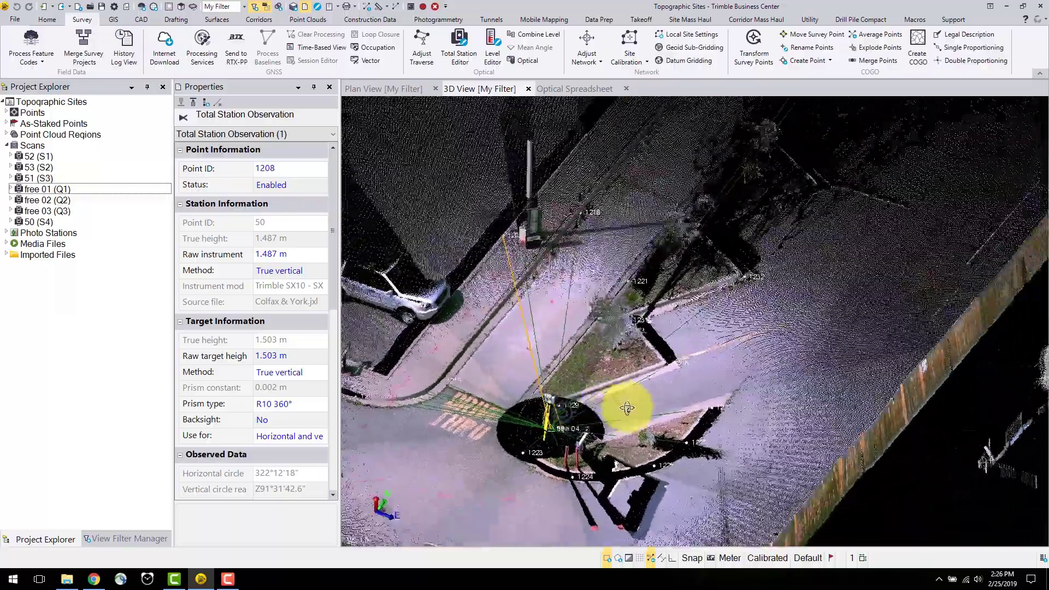
{"action": "scroll", "coordinate": [510, 417], "scroll_direction": "up", "scroll_amount": 1}
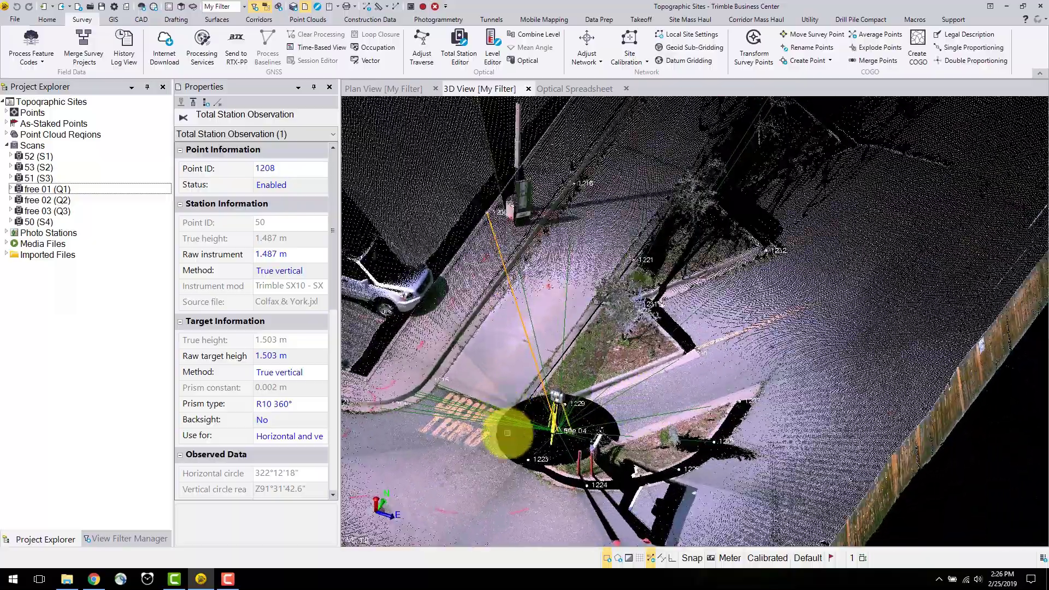
{"action": "middle_click_drag", "start_coordinate": [520, 433], "coordinate": [585, 421]}
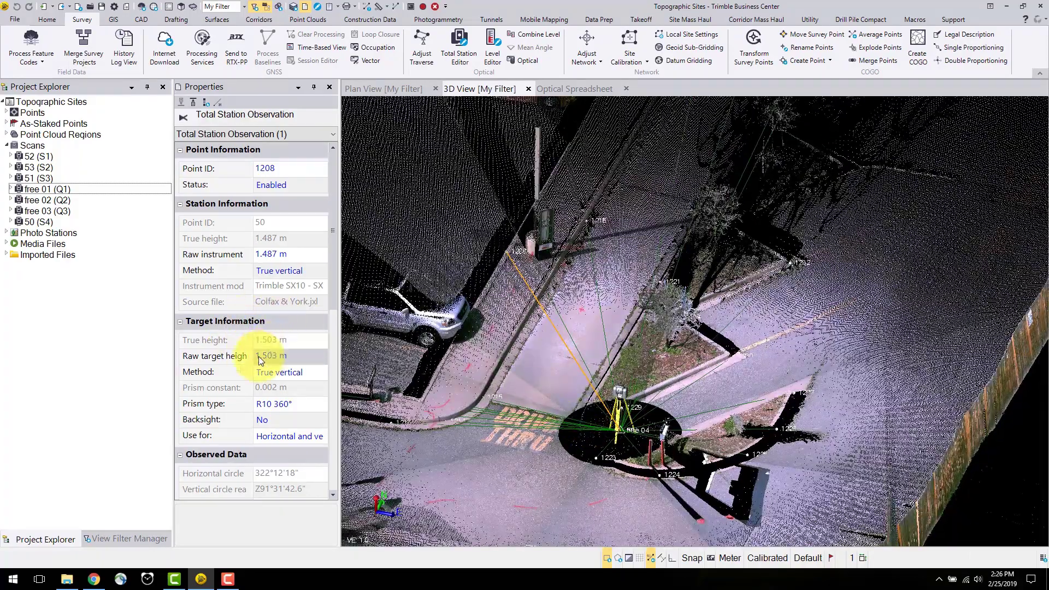
{"action": "left_click", "coordinate": [260, 359]}
{"action": "left_click", "coordinate": [257, 255]}
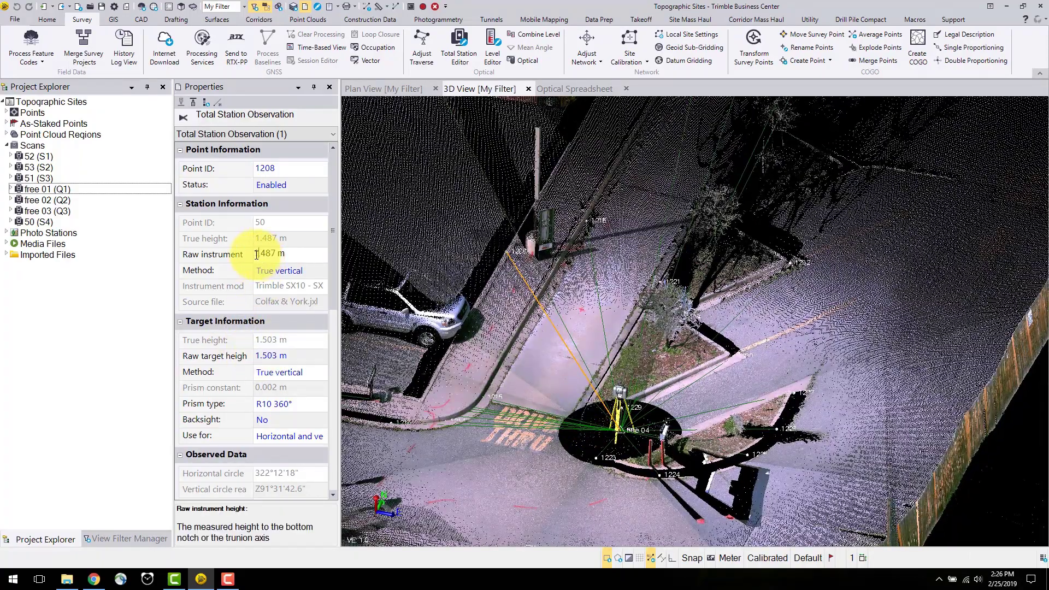
{"action": "key", "text": "Return"}
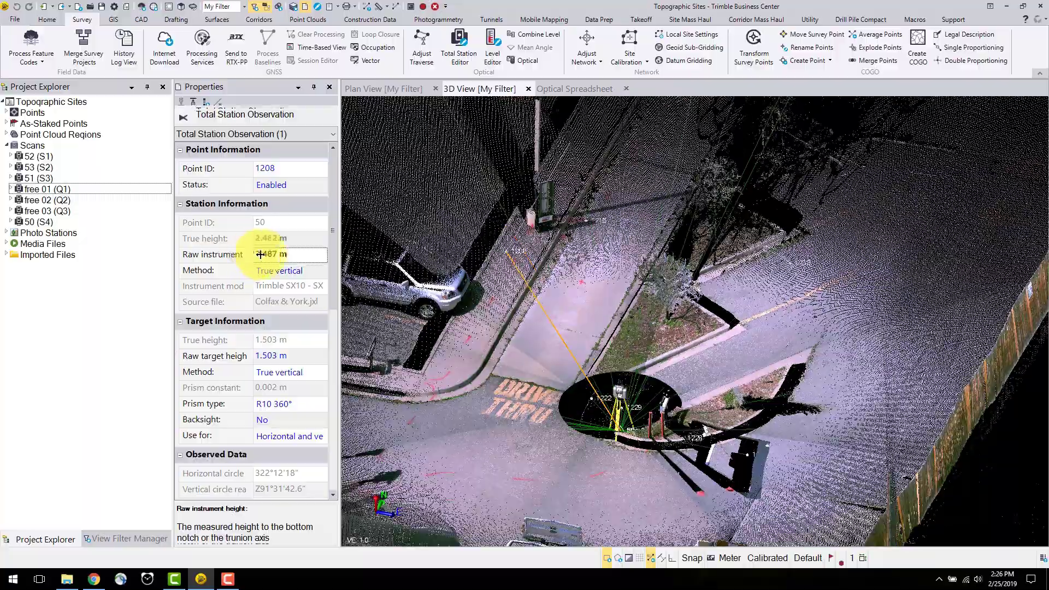
{"action": "middle_click_drag", "start_coordinate": [533, 397], "coordinate": [312, 276]}
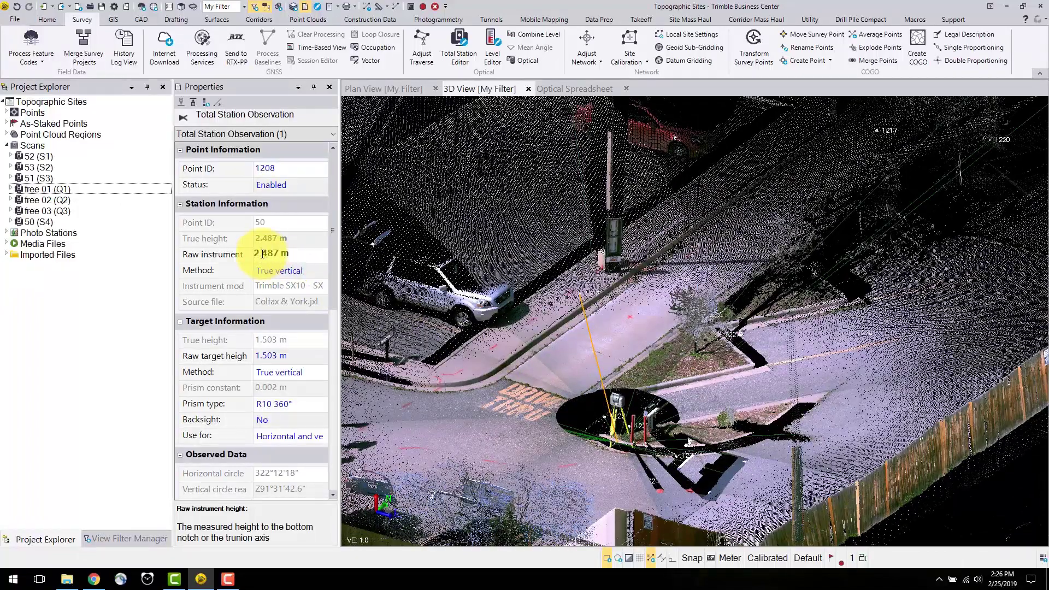
{"action": "key", "text": "Return"}
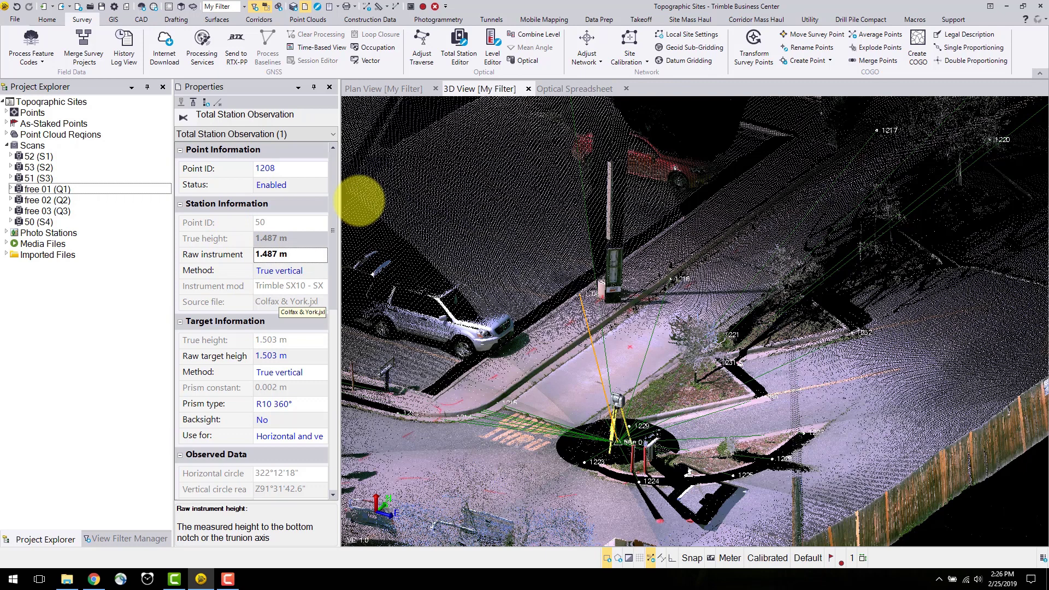
{"action": "left_click", "coordinate": [453, 47]}
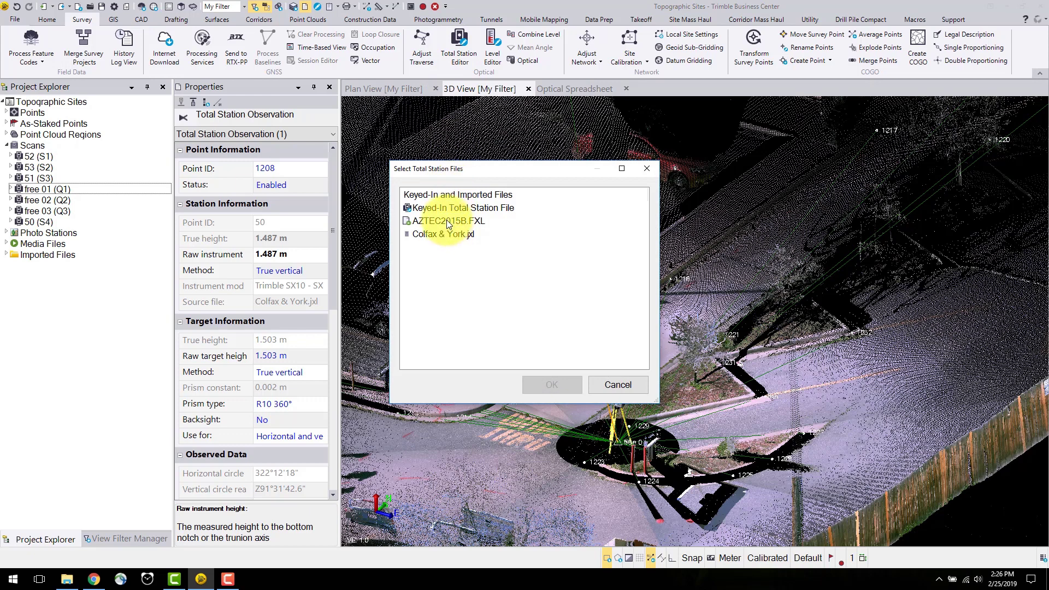
{"action": "left_click", "coordinate": [445, 235]}
{"action": "left_click", "coordinate": [549, 384]}
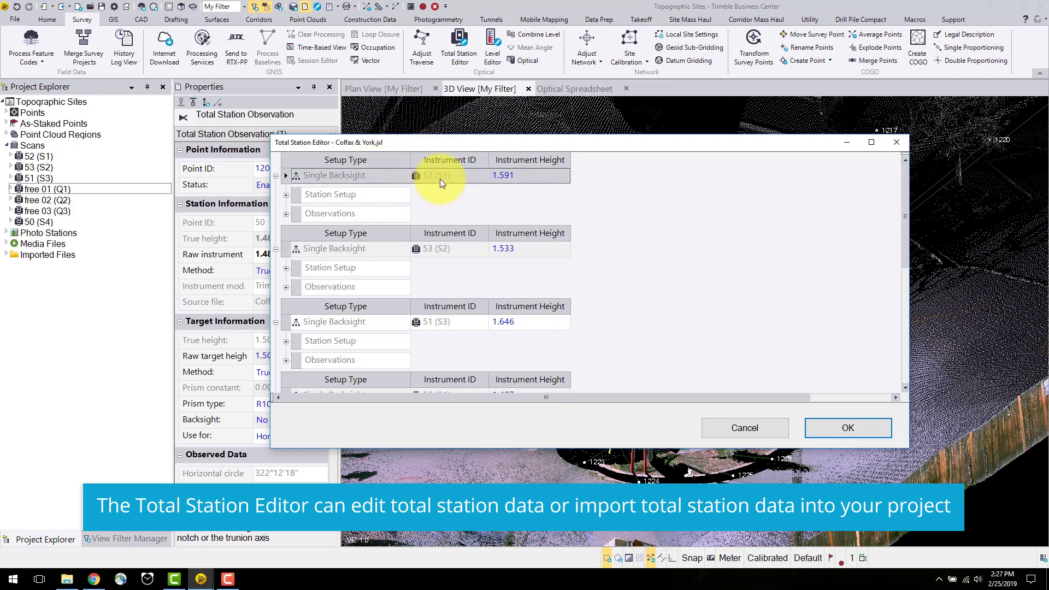
{"action": "left_click", "coordinate": [285, 195]}
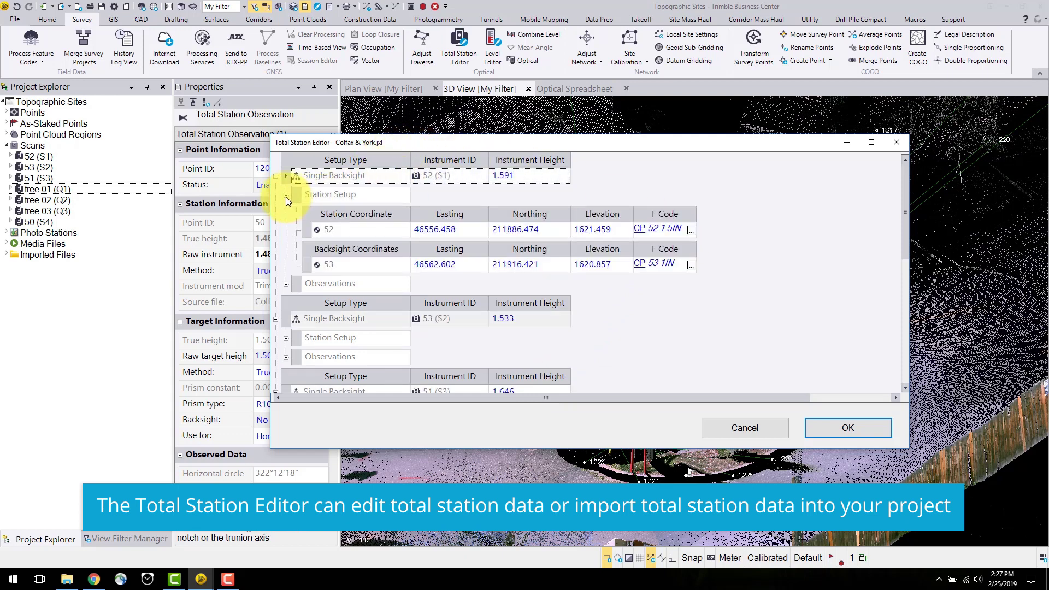
{"action": "left_click", "coordinate": [286, 284]}
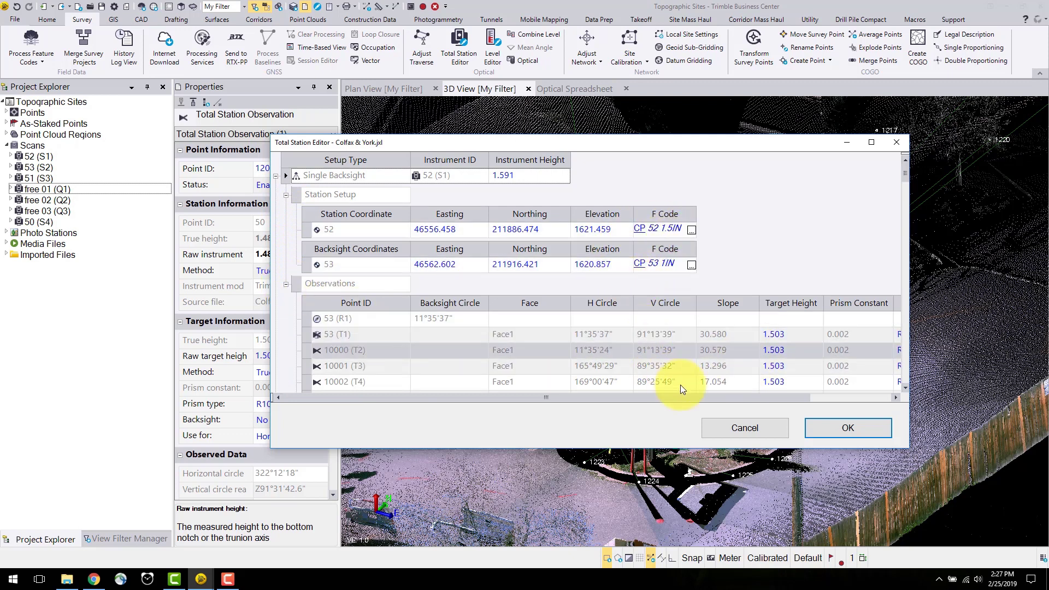
{"action": "left_click", "coordinate": [847, 429]}
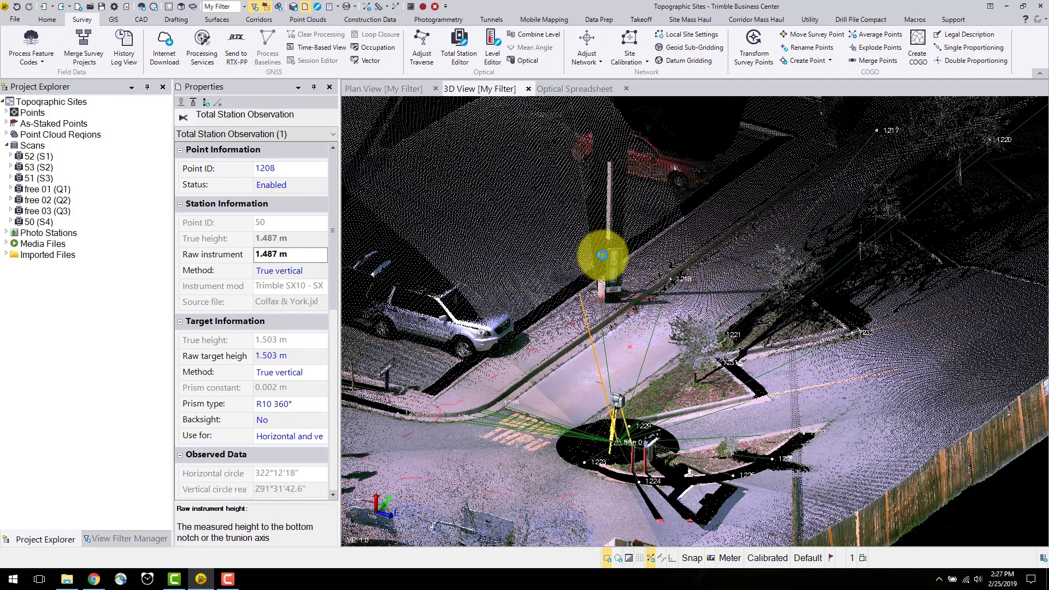
Step: Orbit to a top-down view, expand scan 52 (S1) and show its station properties
{"action": "left_click_drag", "start_coordinate": [539, 340], "coordinate": [536, 314]}
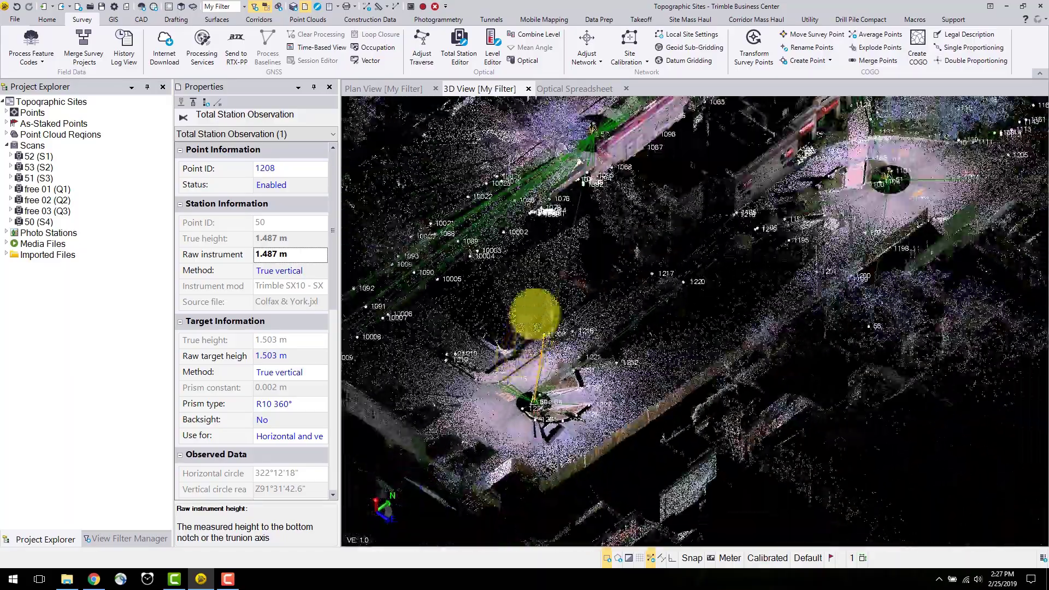
{"action": "middle_click_drag", "start_coordinate": [614, 246], "coordinate": [585, 316]}
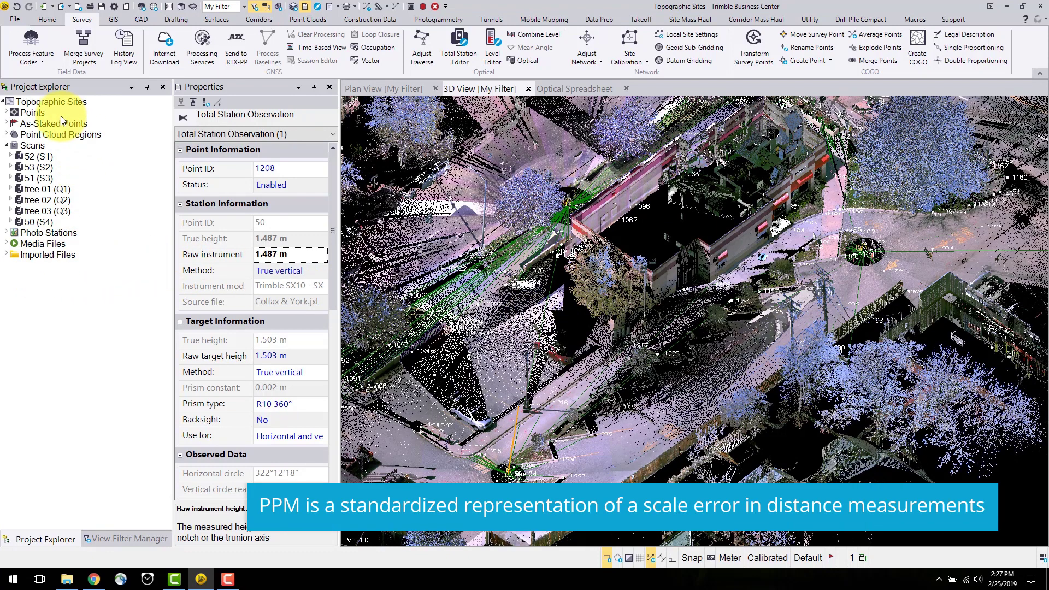
{"action": "left_click", "coordinate": [11, 156]}
{"action": "left_click", "coordinate": [33, 156]}
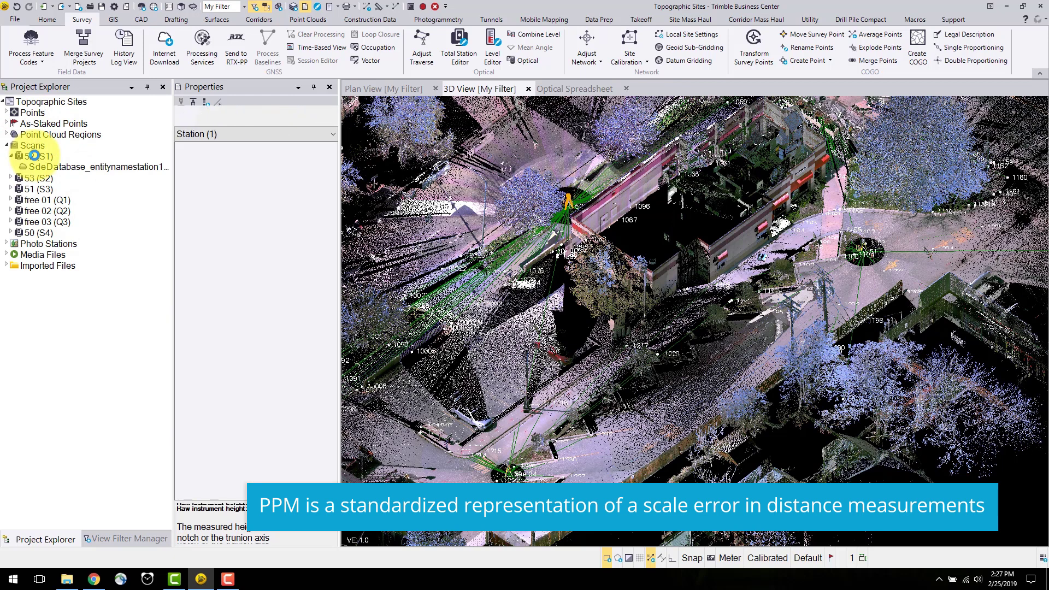